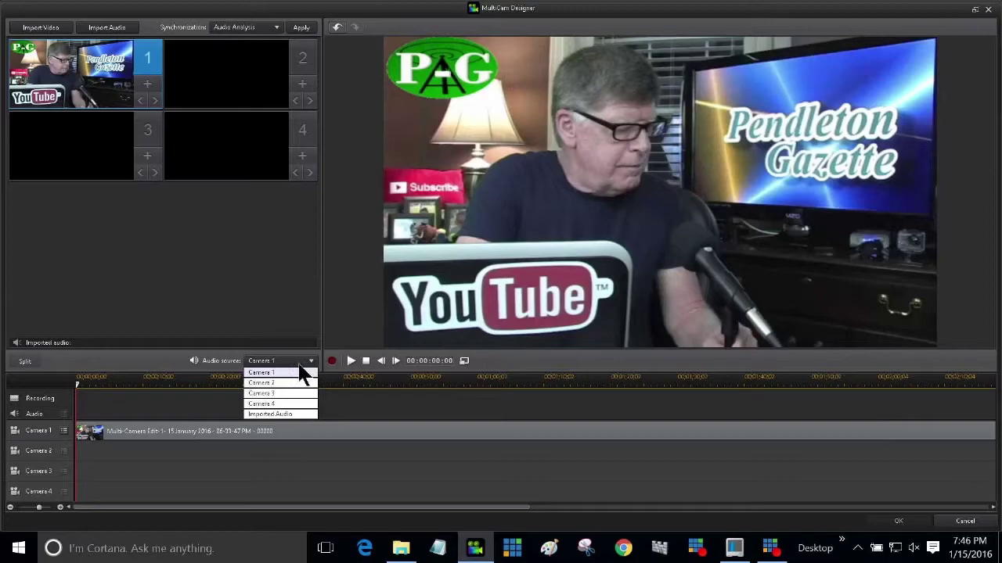
# Keep Camera 1's audio and import MOV001 from the hard drive as Camera 2
pyautogui.click(274, 298)
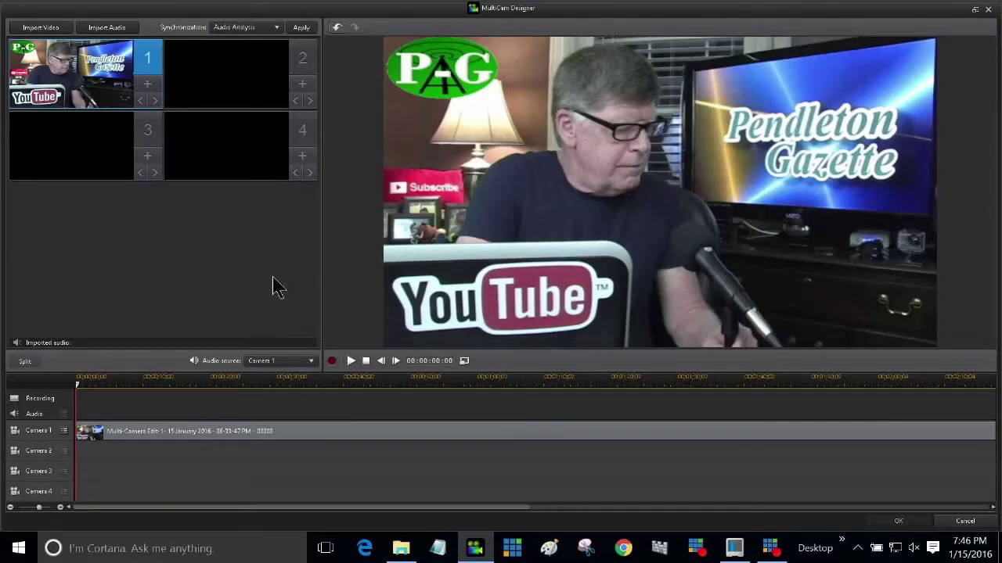
pyautogui.click(49, 29)
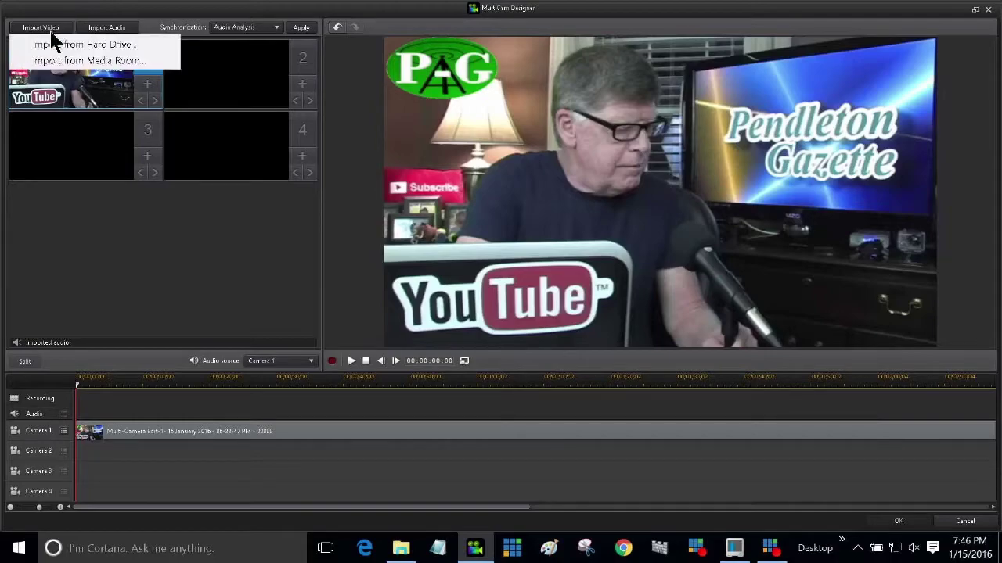
pyautogui.click(63, 46)
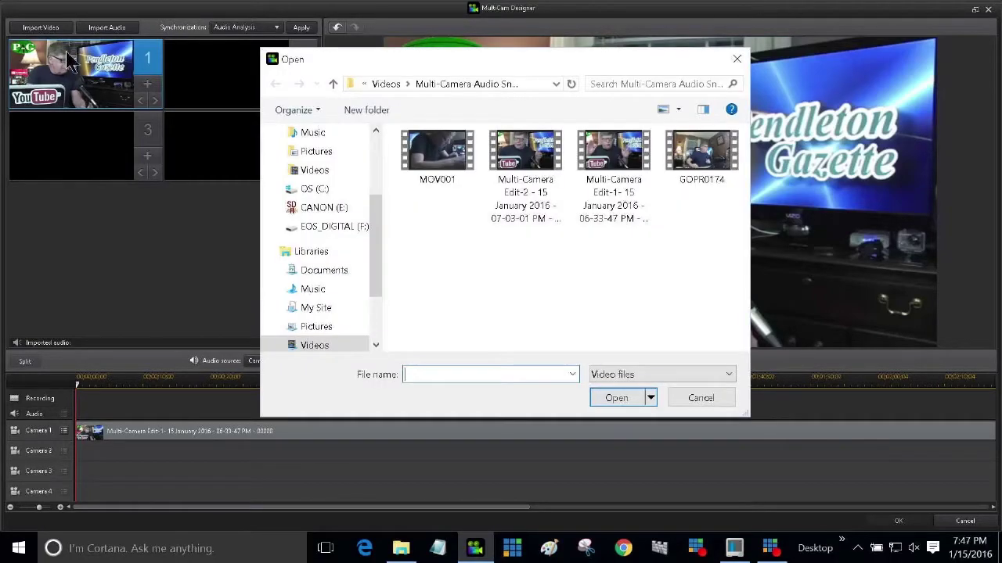
pyautogui.click(458, 173)
pyautogui.click(615, 399)
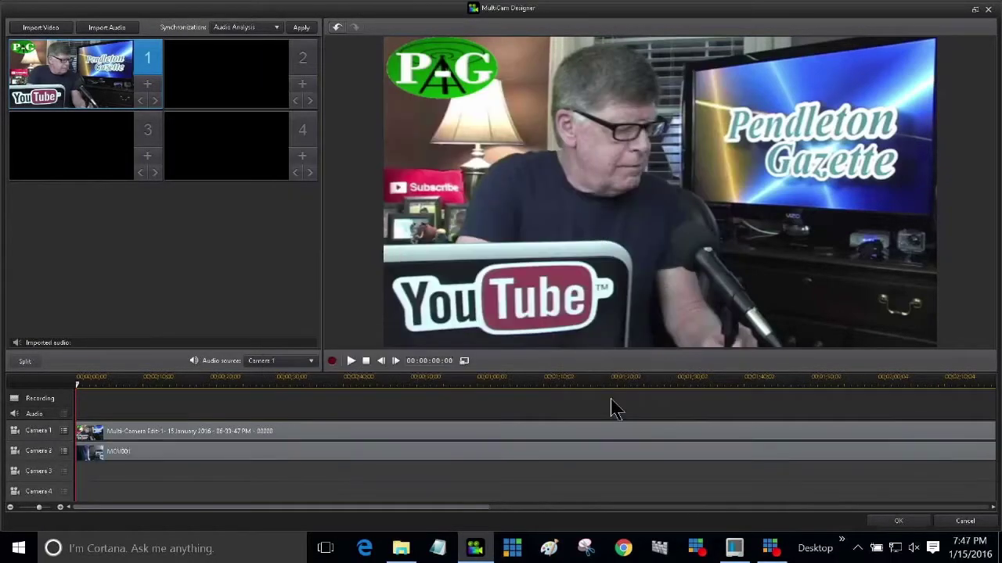
# Import the GOPR0174 GoPro clip from the hard drive as Camera 3
pyautogui.click(44, 31)
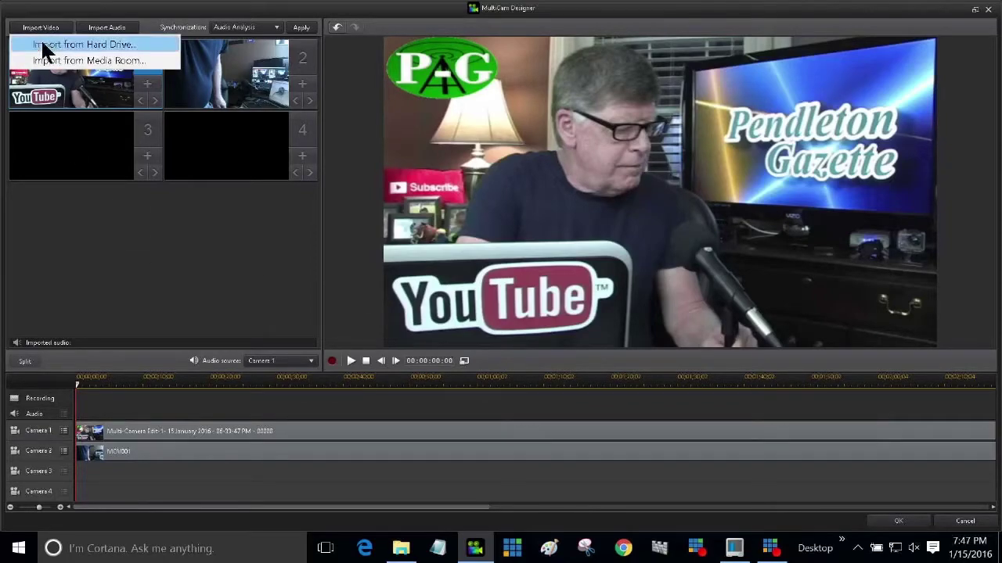
pyautogui.click(47, 46)
pyautogui.click(689, 172)
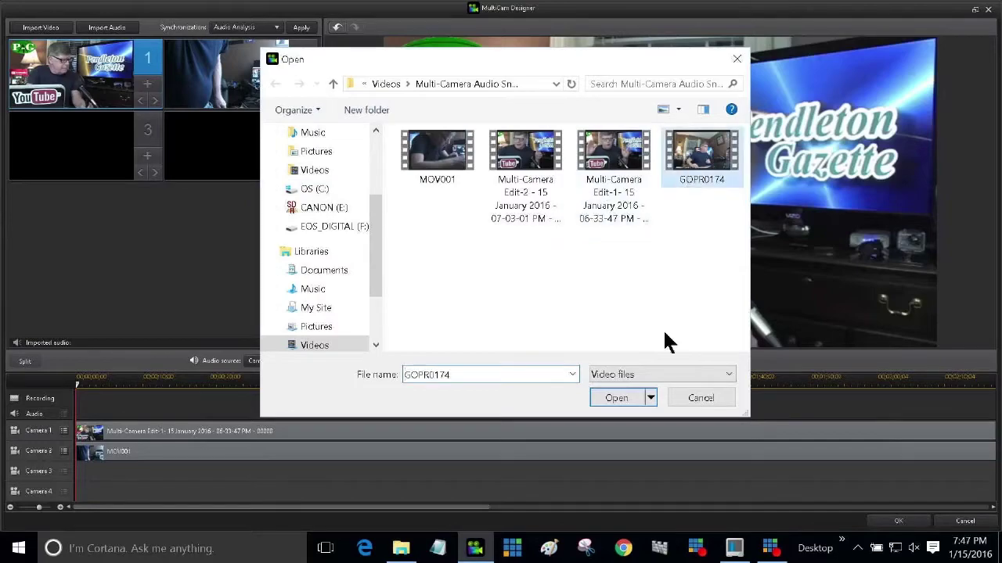
pyautogui.click(630, 396)
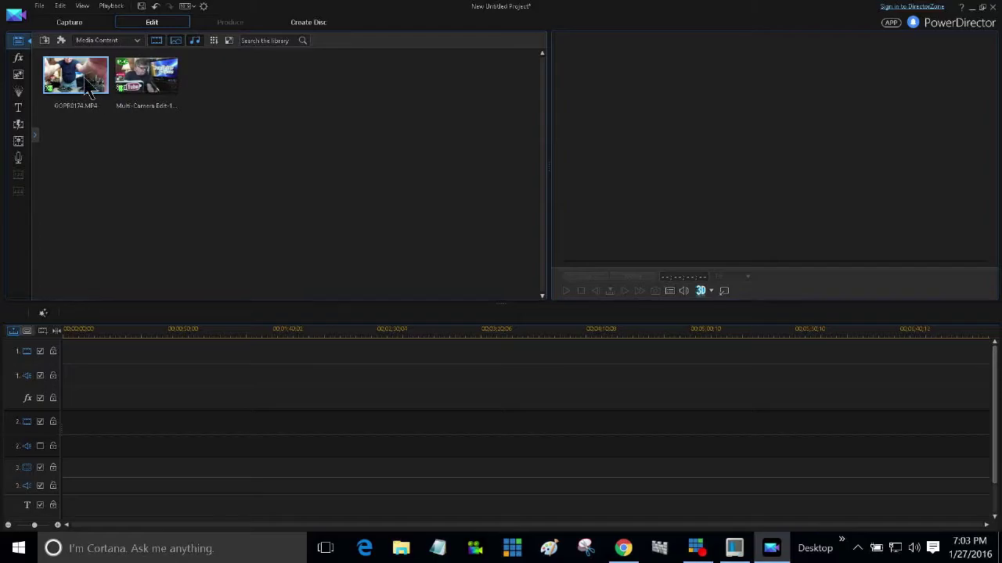
# Put GOPR0174 on track 1, trim it to start at 00:00:42;28, and open Action Camera Center
pyautogui.moveTo(88, 88)
pyautogui.mouseDown()
pyautogui.moveTo(123, 317)
pyautogui.moveTo(69, 378)
pyautogui.mouseUp()
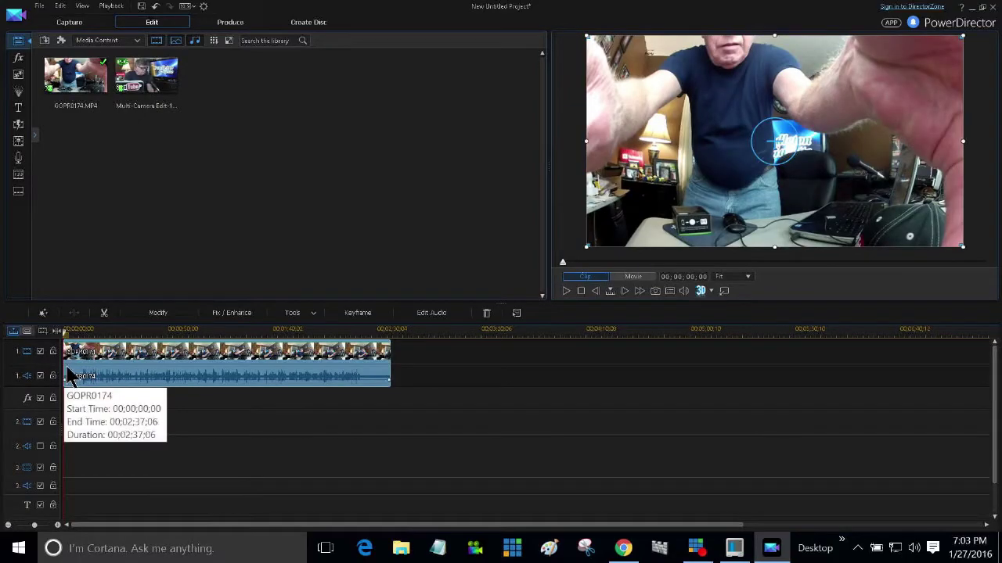
pyautogui.moveTo(66, 374); pyautogui.dragTo(151, 369)
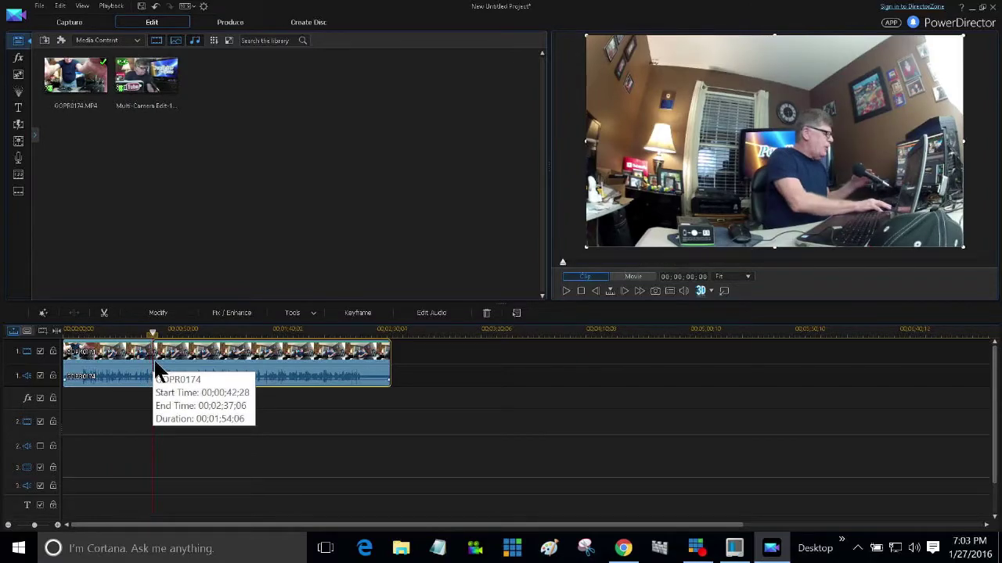
pyautogui.moveTo(151, 370); pyautogui.dragTo(107, 376)
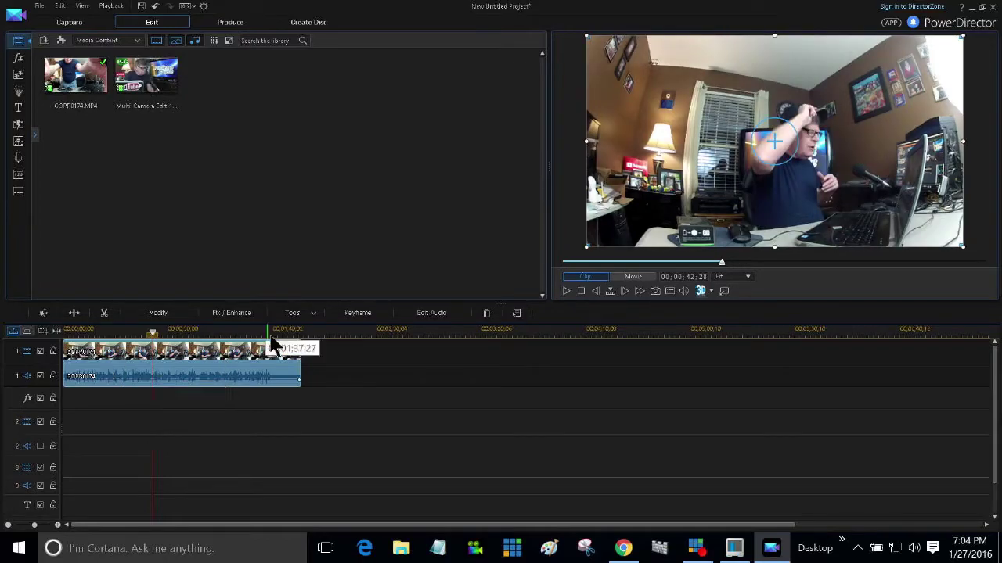
pyautogui.click(316, 317)
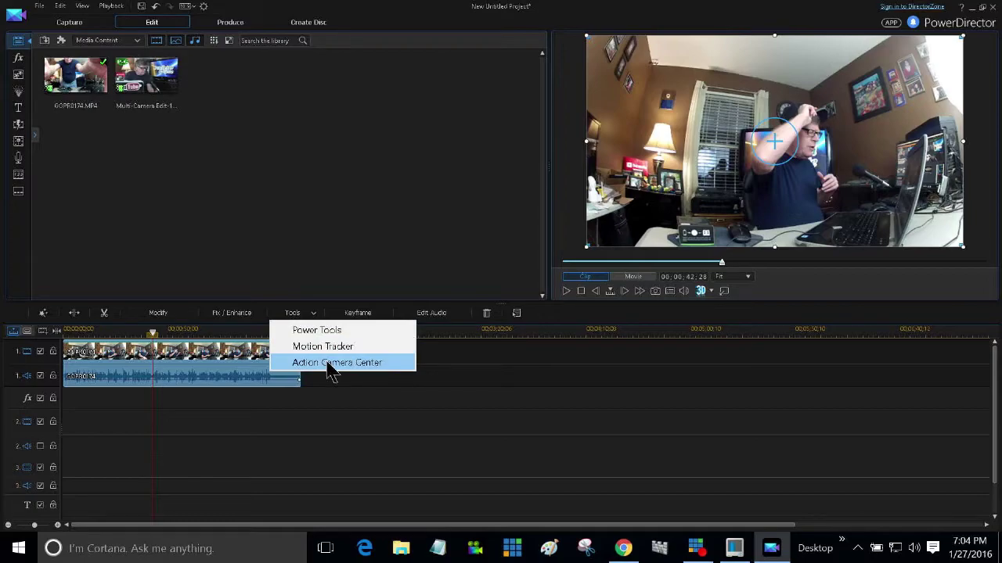
pyautogui.click(333, 365)
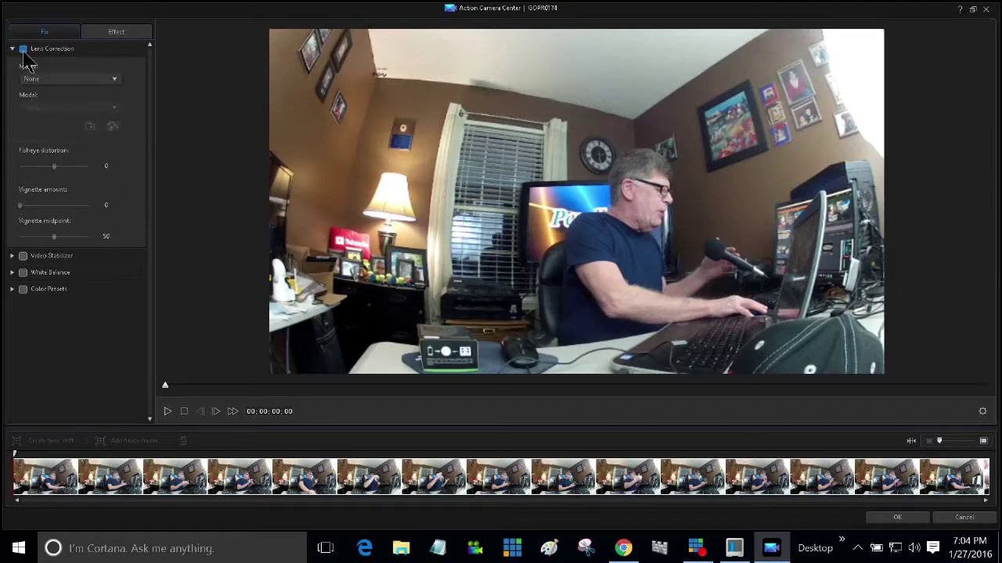
# Choose GoPro as the lens-correction maker so the GoPro HERO2 model profile applies
pyautogui.click(66, 81)
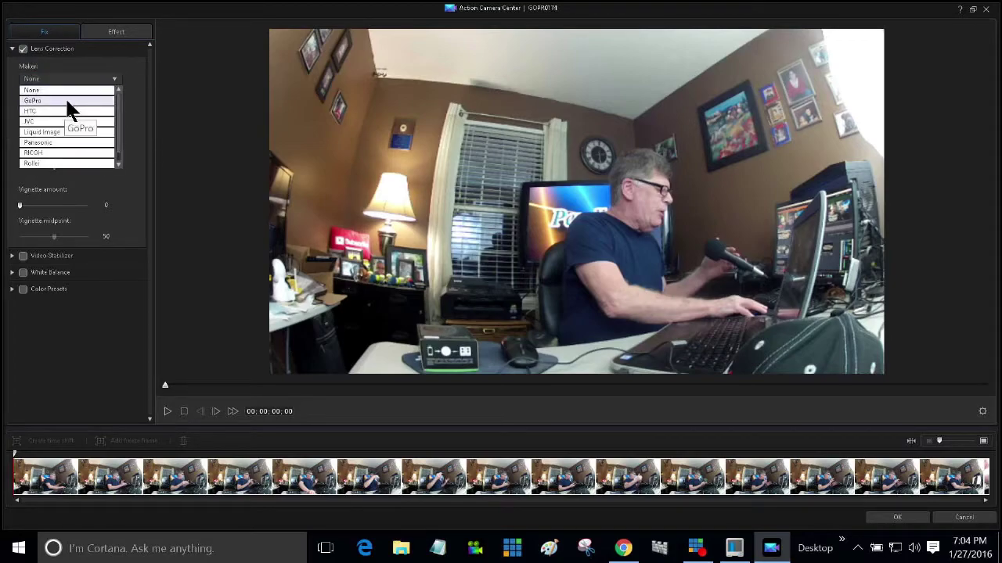
pyautogui.click(67, 101)
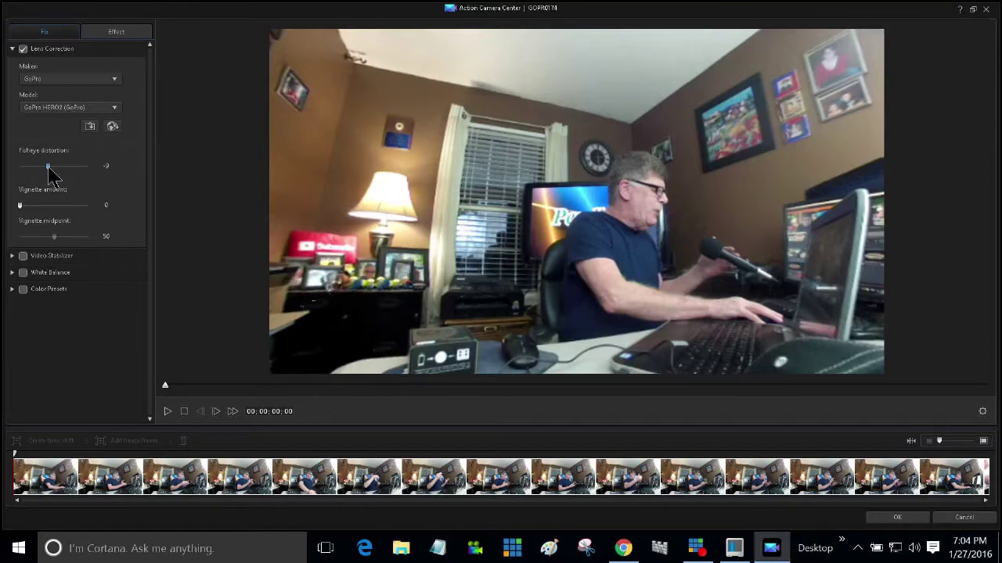
# Set fisheye distortion to -48, confirm the GoPro HERO2 profile, and apply the correction
pyautogui.moveTo(49, 171)
pyautogui.mouseDown()
pyautogui.moveTo(68, 182)
pyautogui.moveTo(63, 195)
pyautogui.moveTo(41, 179)
pyautogui.mouseUp()
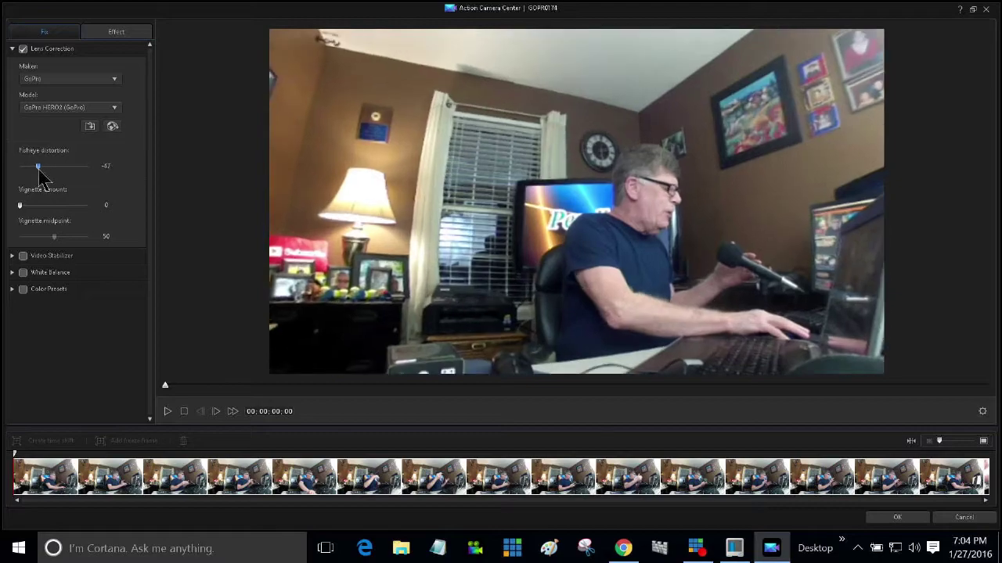
pyautogui.moveTo(43, 178); pyautogui.dragTo(42, 179)
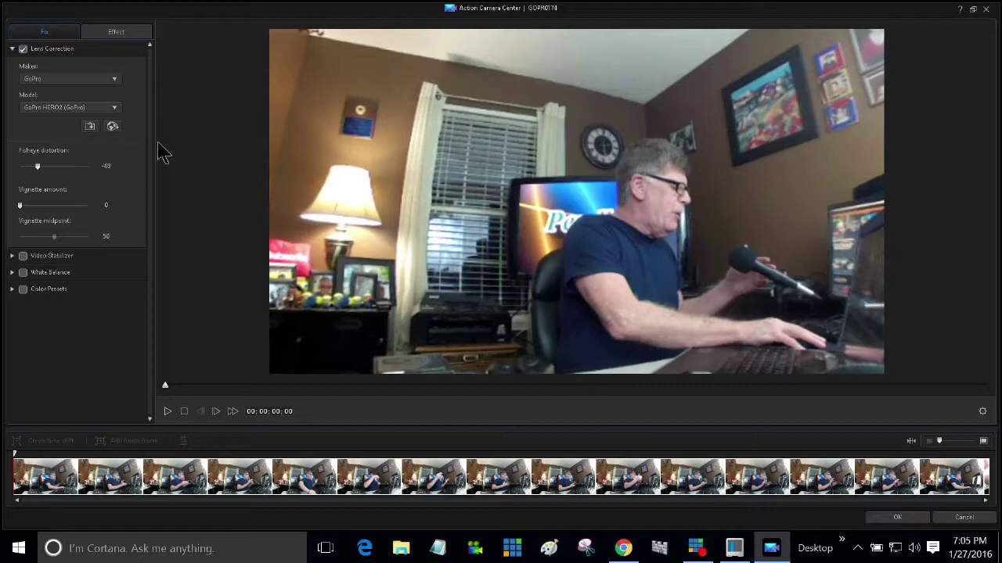
pyautogui.click(85, 108)
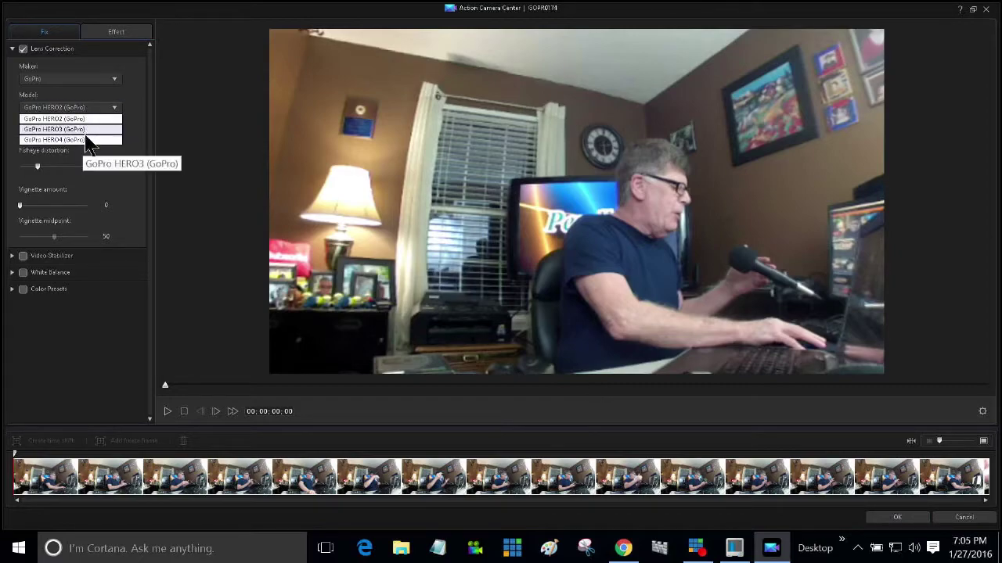
pyautogui.click(112, 81)
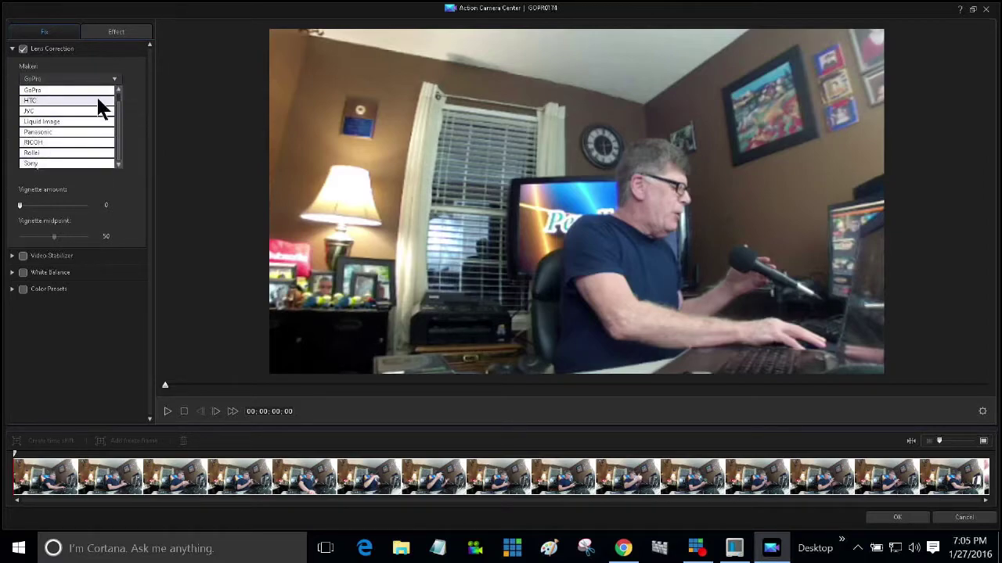
pyautogui.click(88, 91)
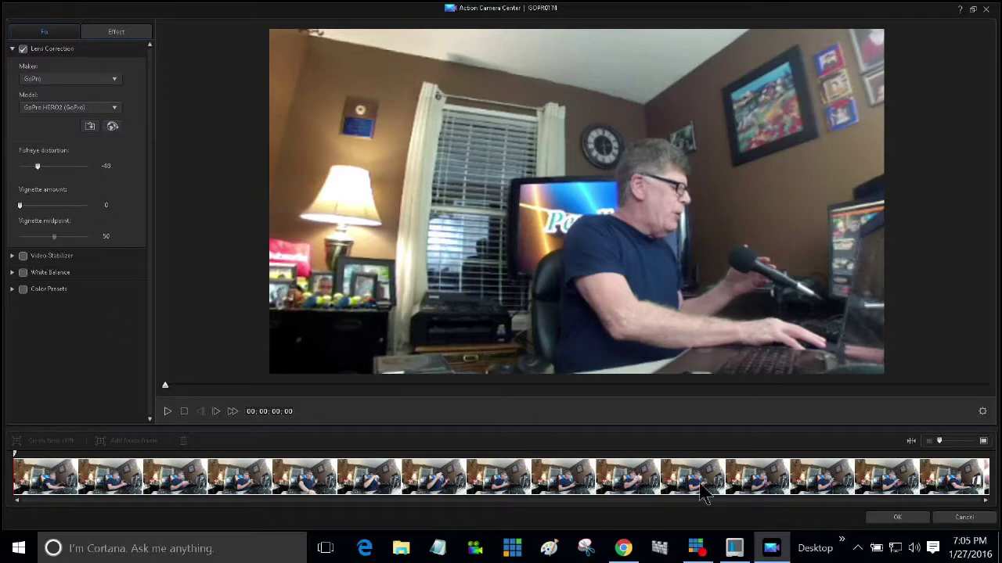
pyautogui.click(897, 517)
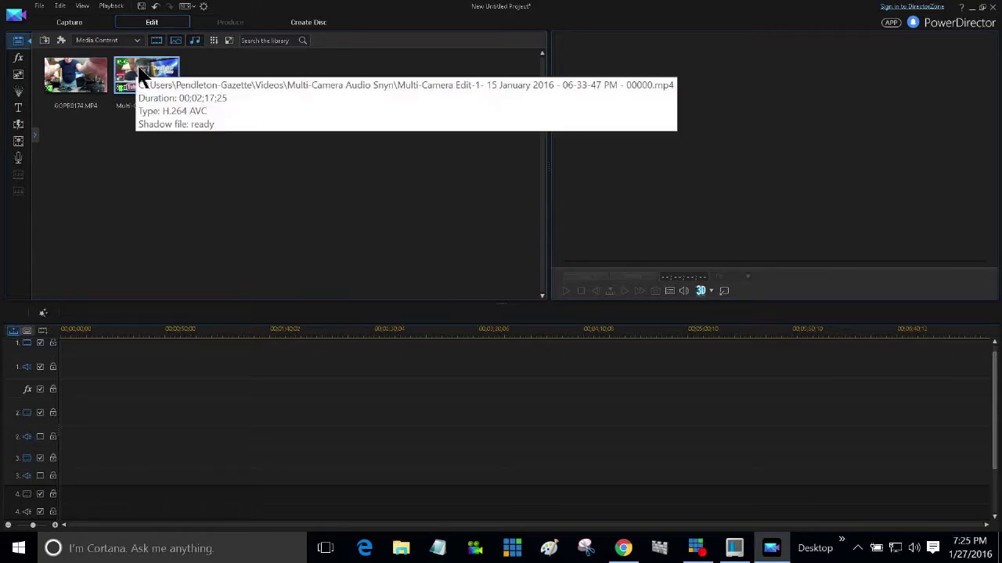
# Place the Multi-Camera Edit-1 clip on track 1 and GOPR0174 on track 2 at the timeline start
pyautogui.moveTo(140, 70); pyautogui.dragTo(126, 368)
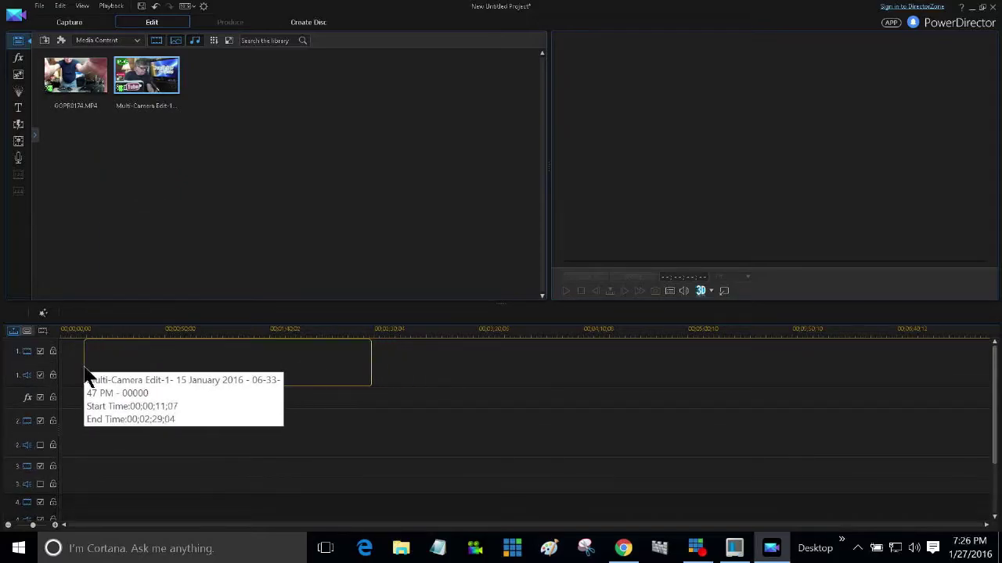
pyautogui.moveTo(126, 367); pyautogui.dragTo(64, 380)
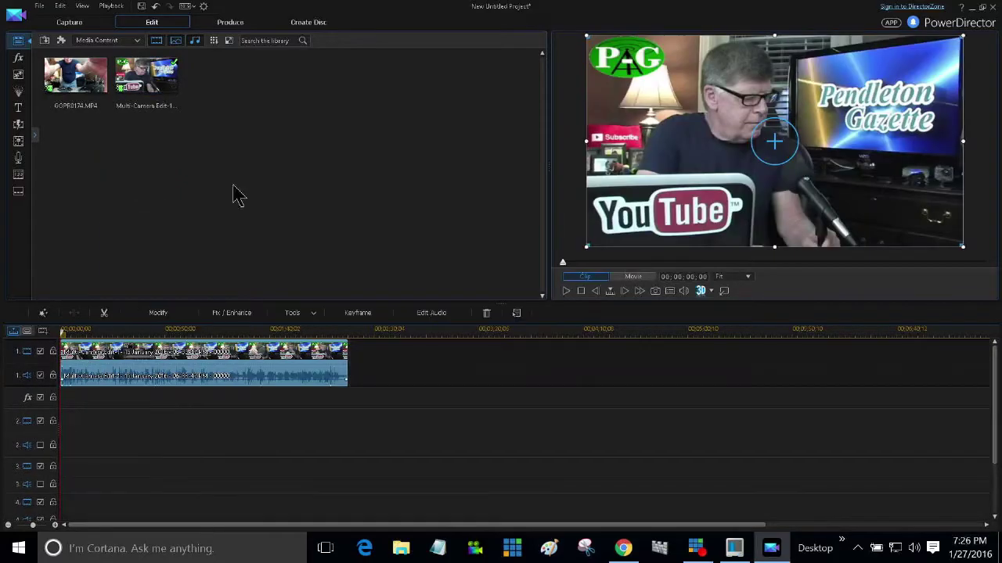
pyautogui.moveTo(82, 76)
pyautogui.mouseDown()
pyautogui.moveTo(91, 448)
pyautogui.moveTo(63, 444)
pyautogui.mouseUp()
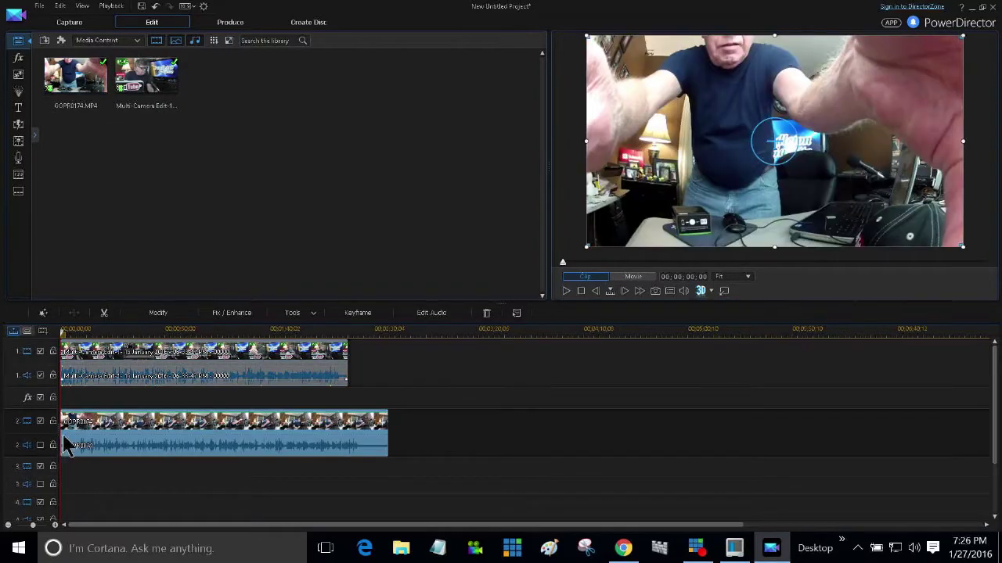
# Select both clips and sync them by audio
pyautogui.keyDown('ctrl'); pyautogui.click(116, 384); pyautogui.keyUp('ctrl')
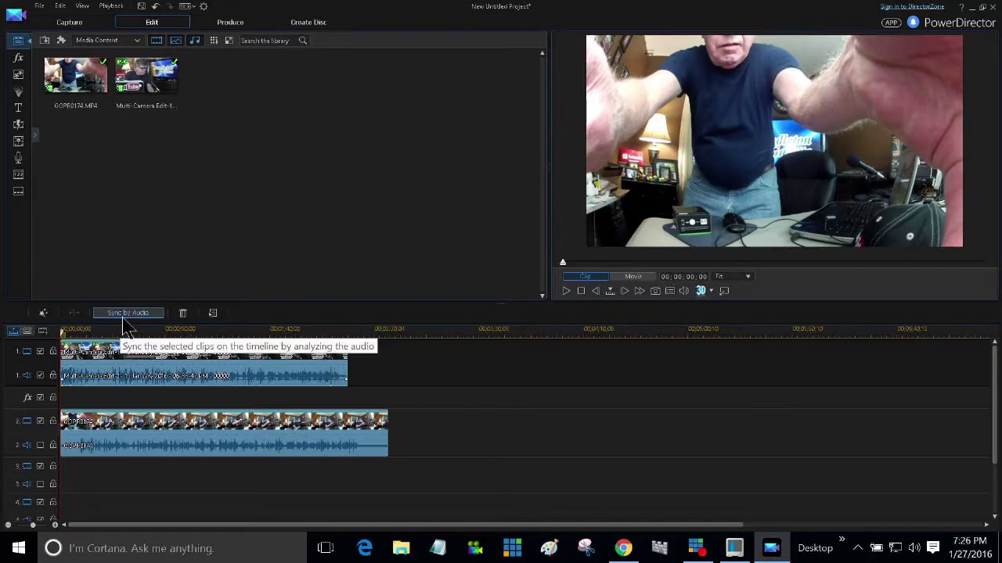
pyautogui.click(123, 317)
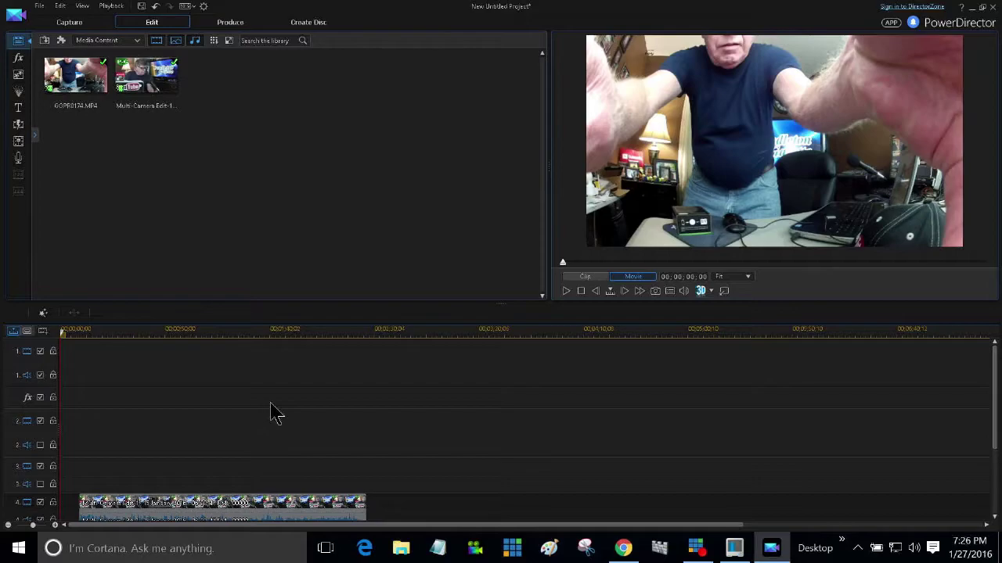
pyautogui.scroll(-2, 275, 414)
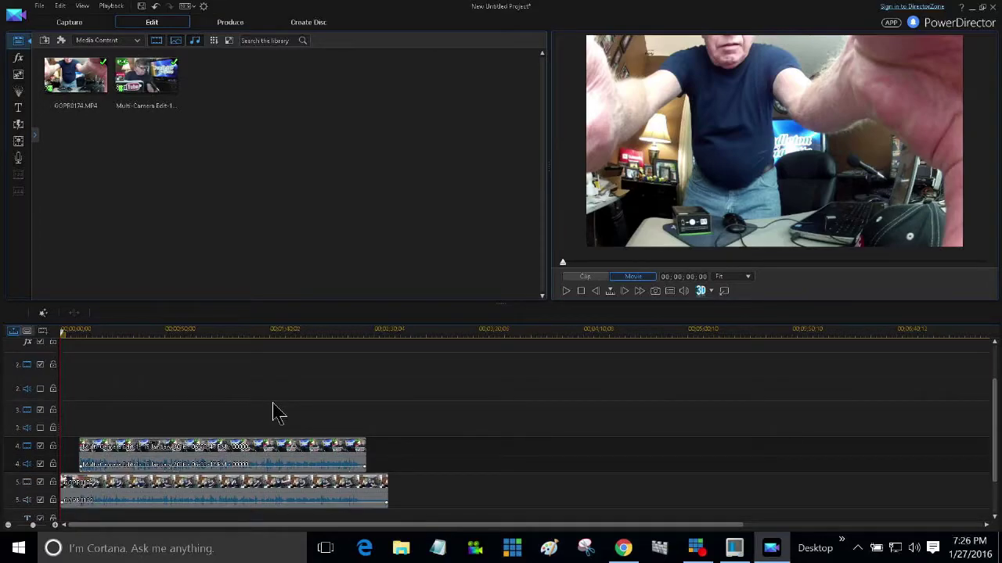
pyautogui.scroll(-2, 275, 413)
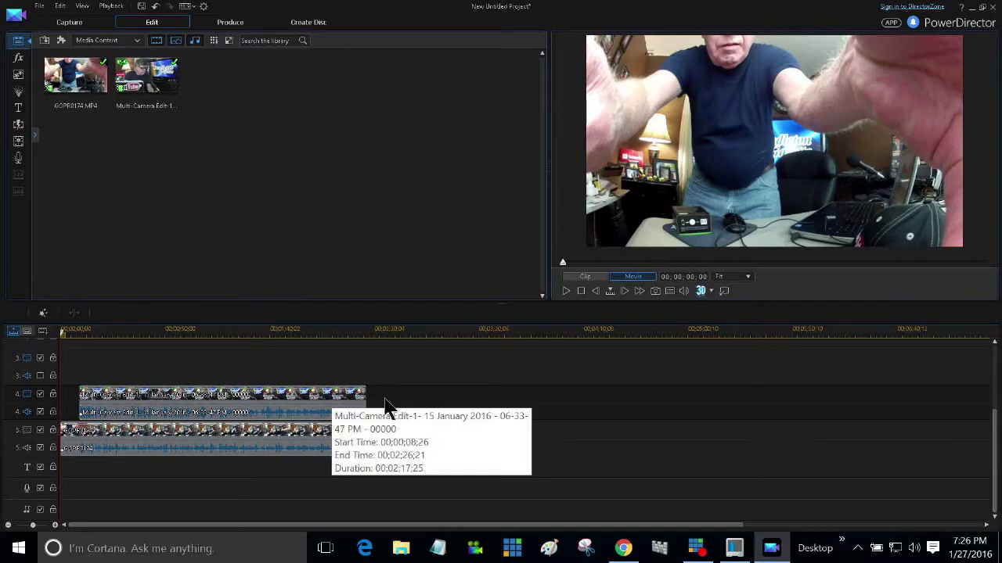
# Set the timeline's video track height to Large
pyautogui.rightClick(493, 414)
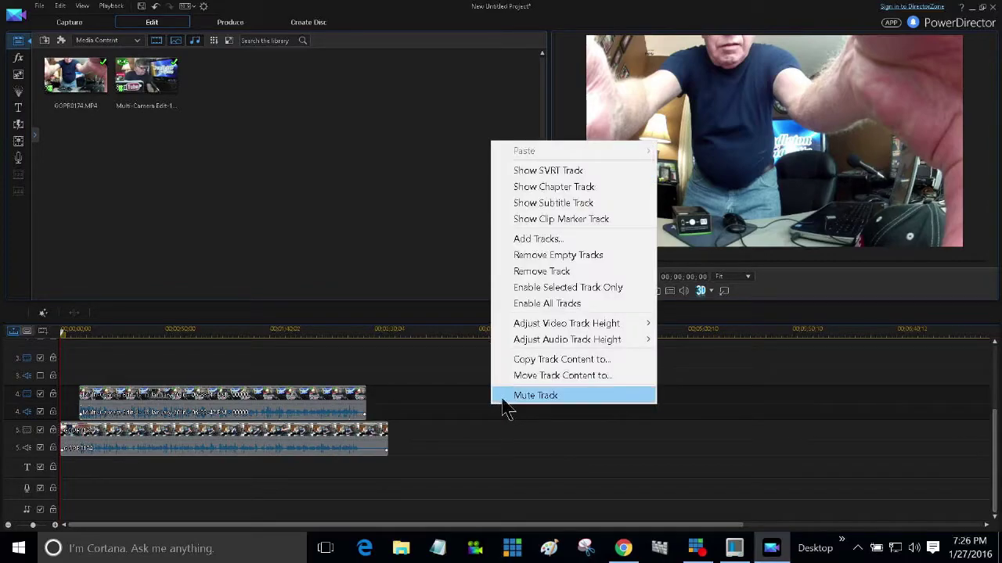
pyautogui.moveTo(566, 323)
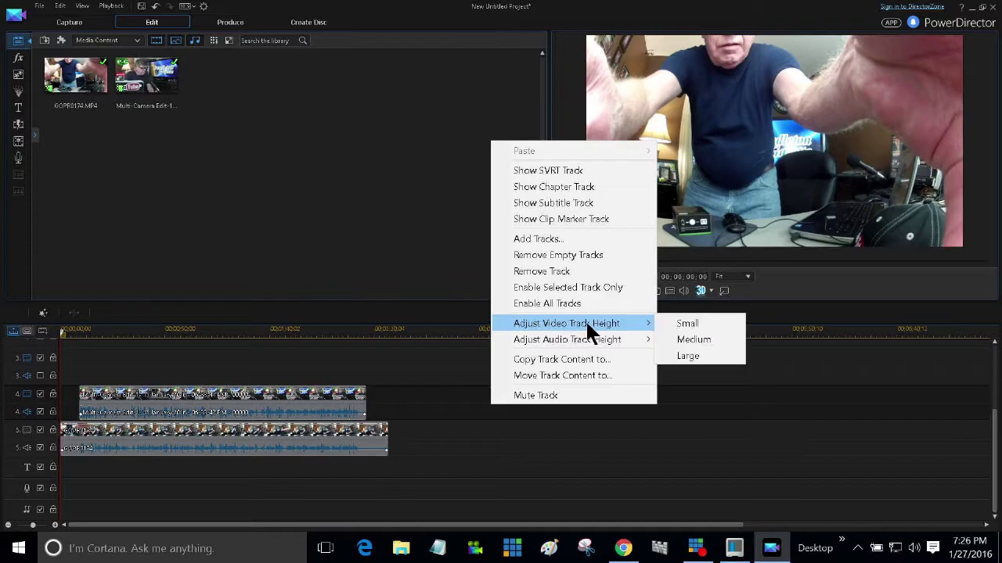
pyautogui.click(689, 341)
pyautogui.rightClick(624, 379)
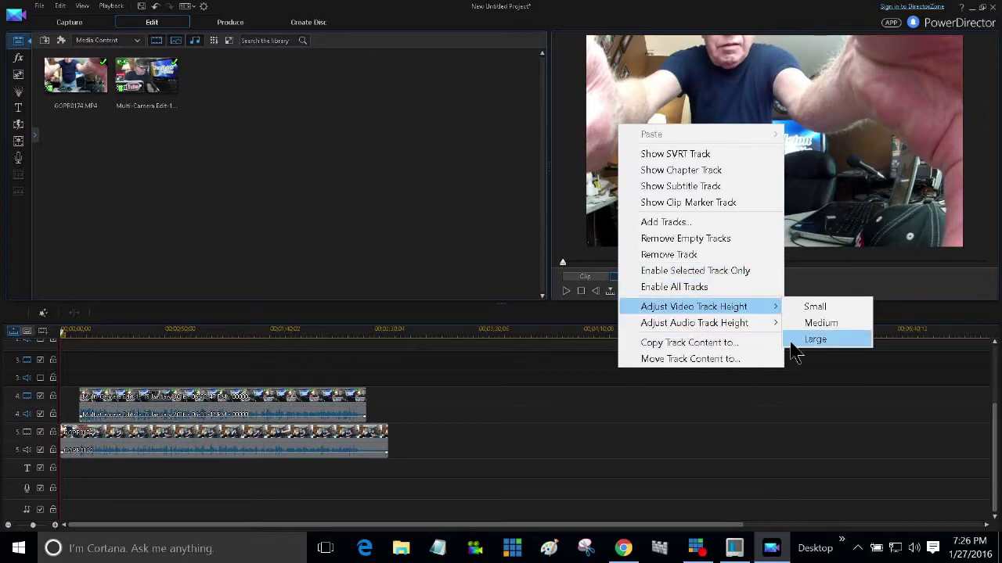
pyautogui.click(817, 341)
pyautogui.scroll(-1, 479, 429)
pyautogui.scroll(-2, 480, 429)
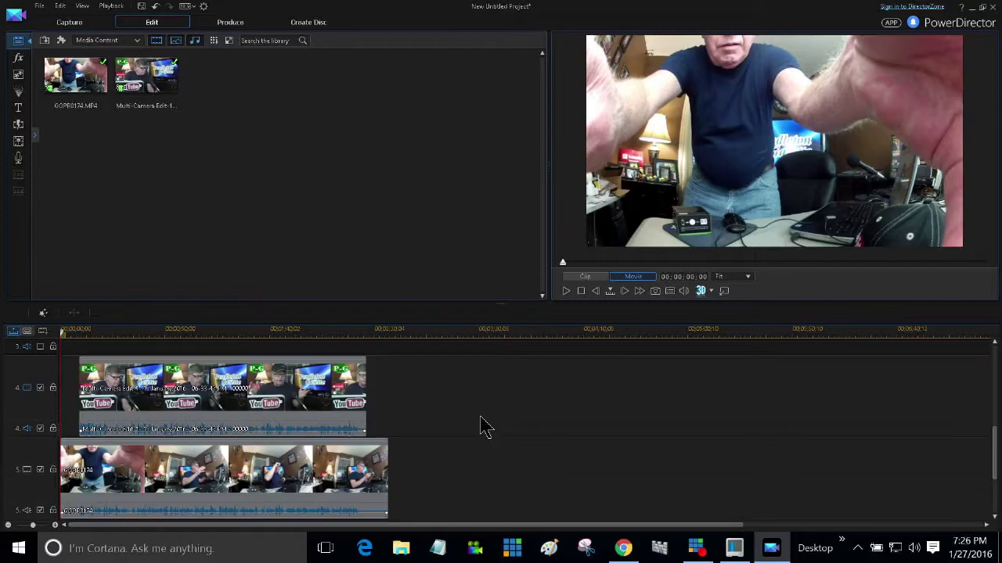
pyautogui.moveTo(110, 474)
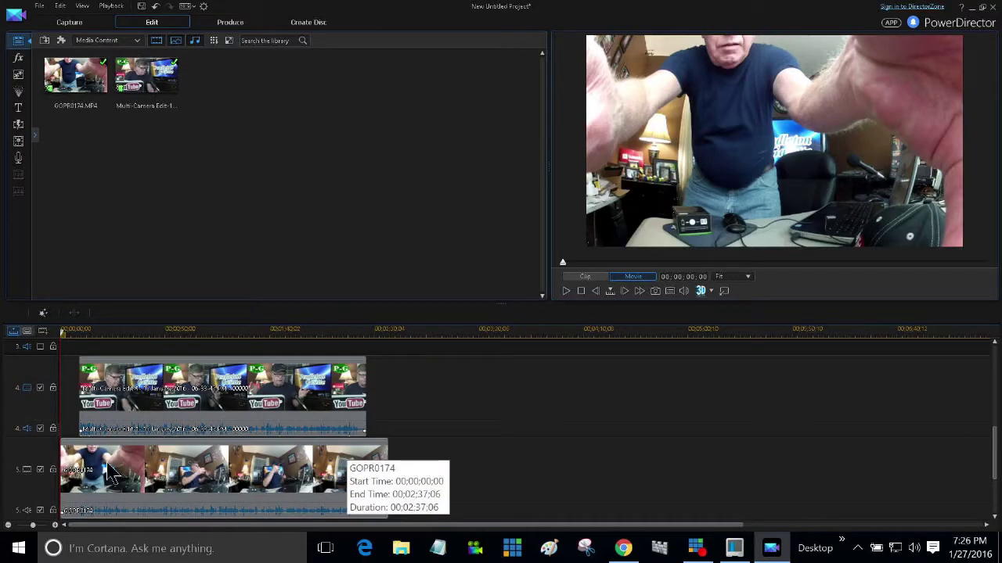
# Trim GOPR0174's start to 00:00:08:26 to match the main clip, and disable its audio track
pyautogui.click(76, 469)
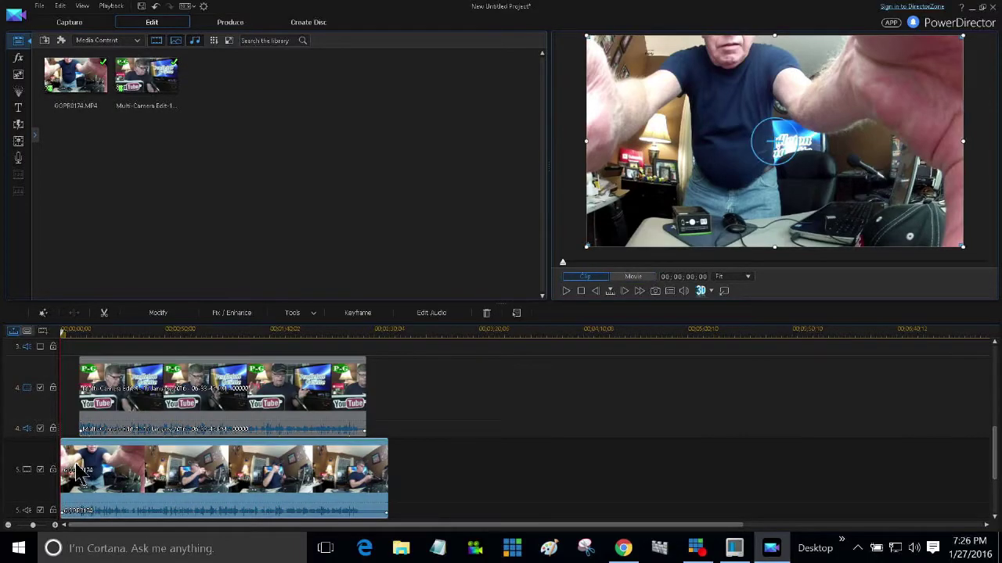
pyautogui.moveTo(67, 473); pyautogui.dragTo(82, 467)
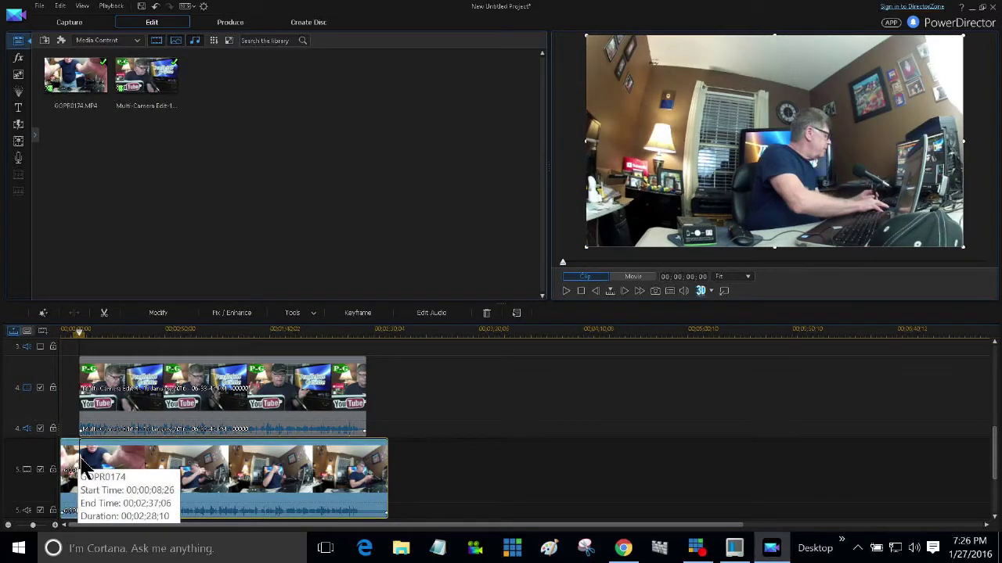
pyautogui.moveTo(84, 466); pyautogui.dragTo(84, 468)
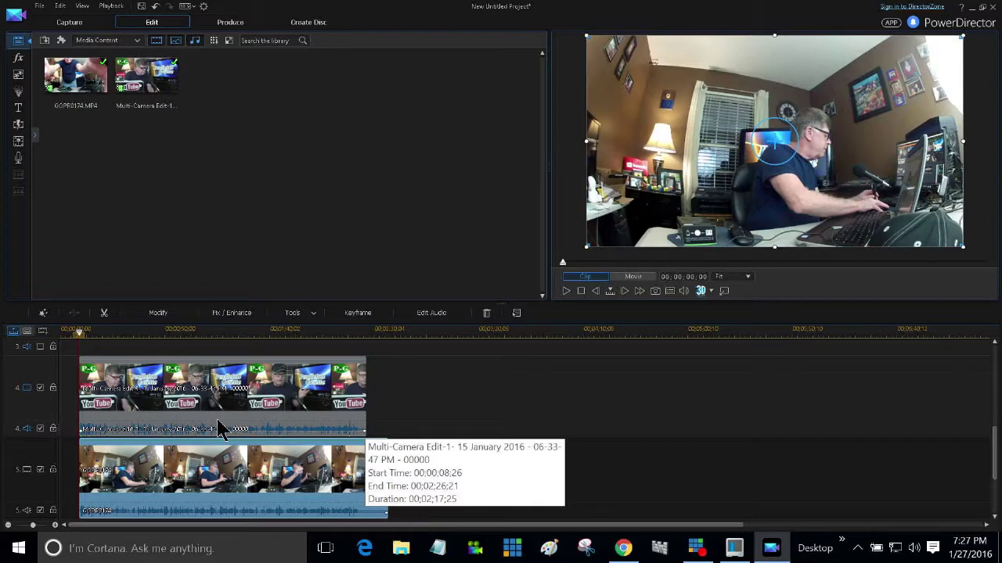
pyautogui.scroll(-1, 319, 427)
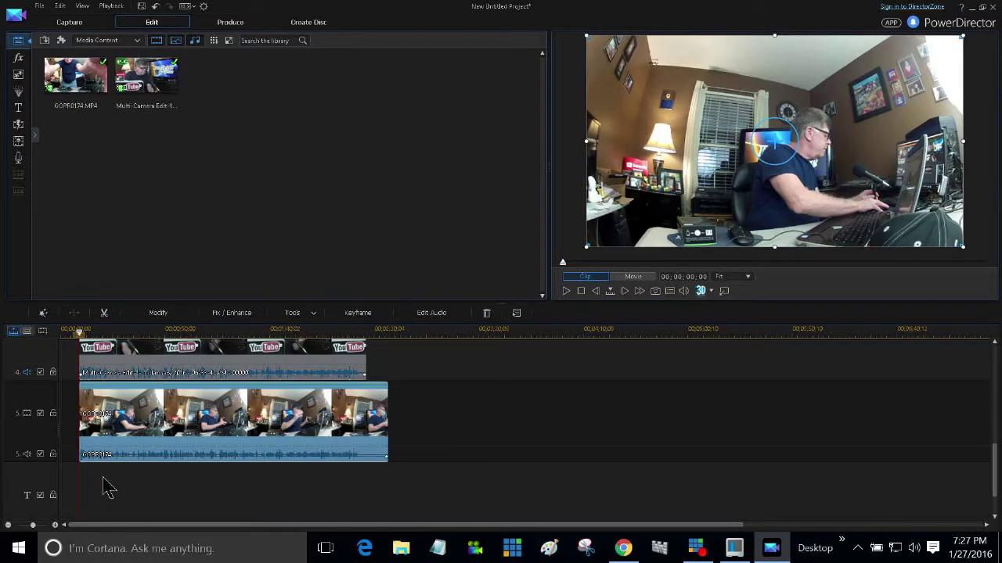
pyautogui.click(40, 454)
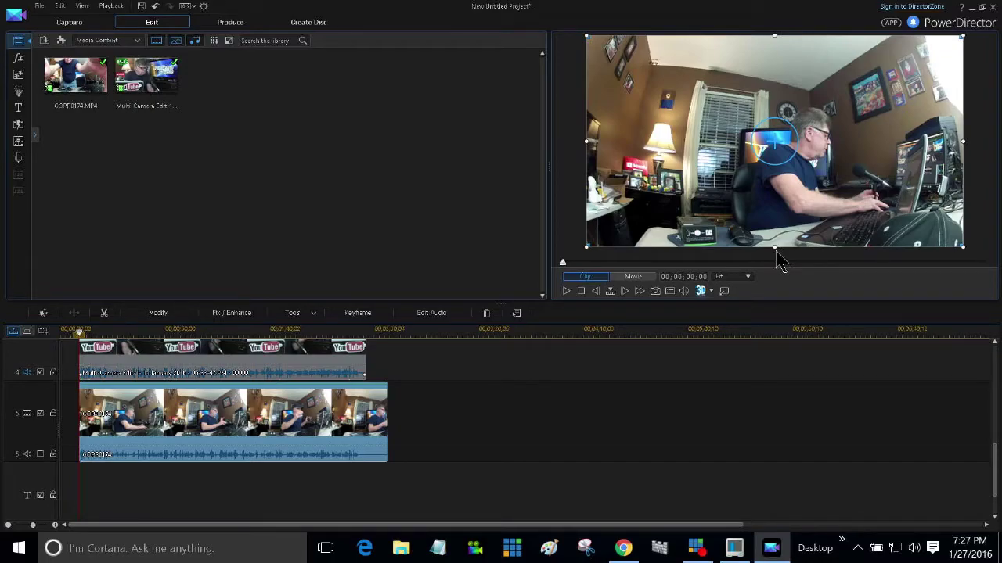
# Shrink the GoPro overlay and position it as a small inset in the preview's top-right corner
pyautogui.moveTo(774, 248); pyautogui.dragTo(774, 155)
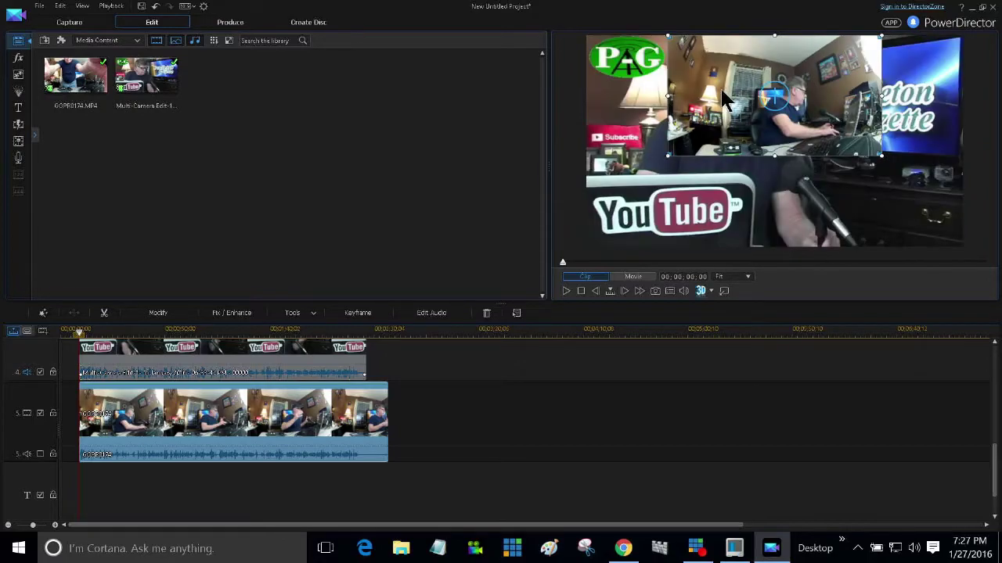
pyautogui.moveTo(724, 98); pyautogui.dragTo(798, 84)
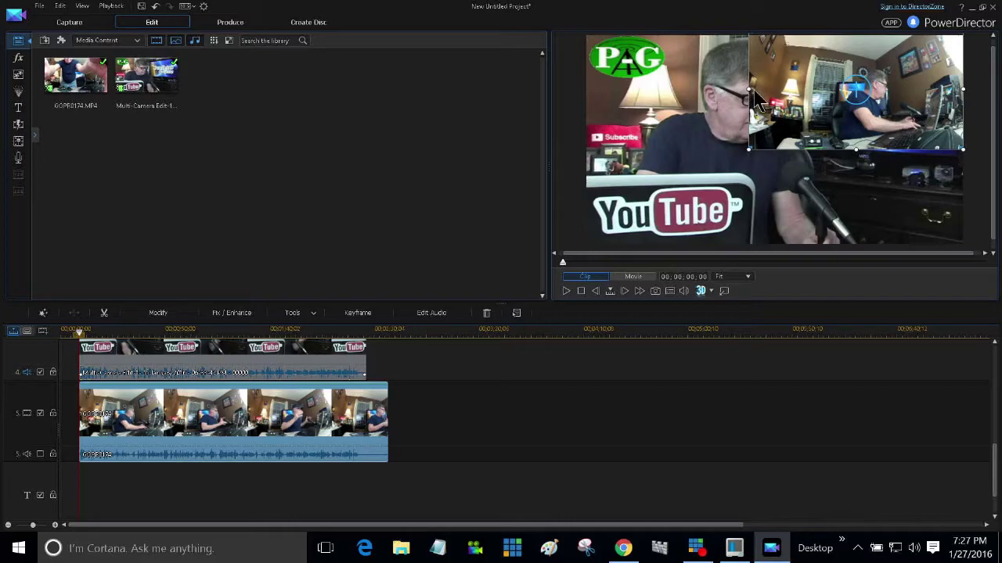
pyautogui.moveTo(750, 94); pyautogui.dragTo(771, 100)
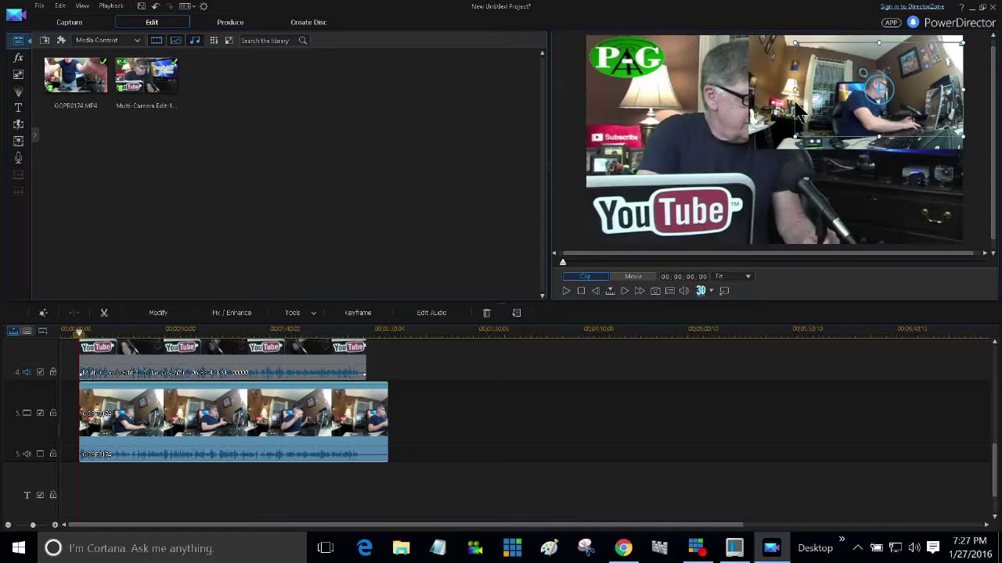